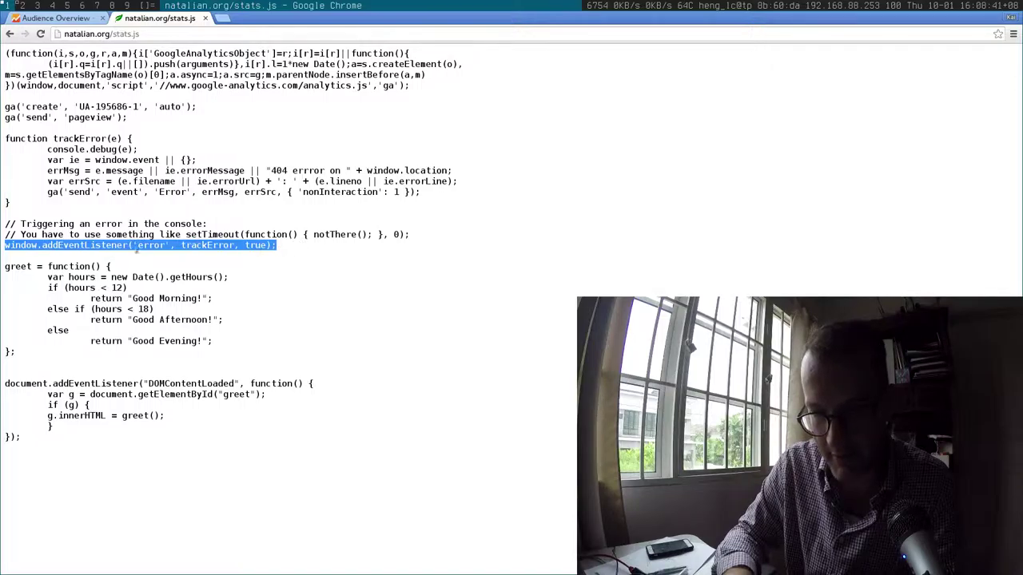
Select the 'error' and 'true' arguments and the whole addEventListener line
double_click(150, 245)
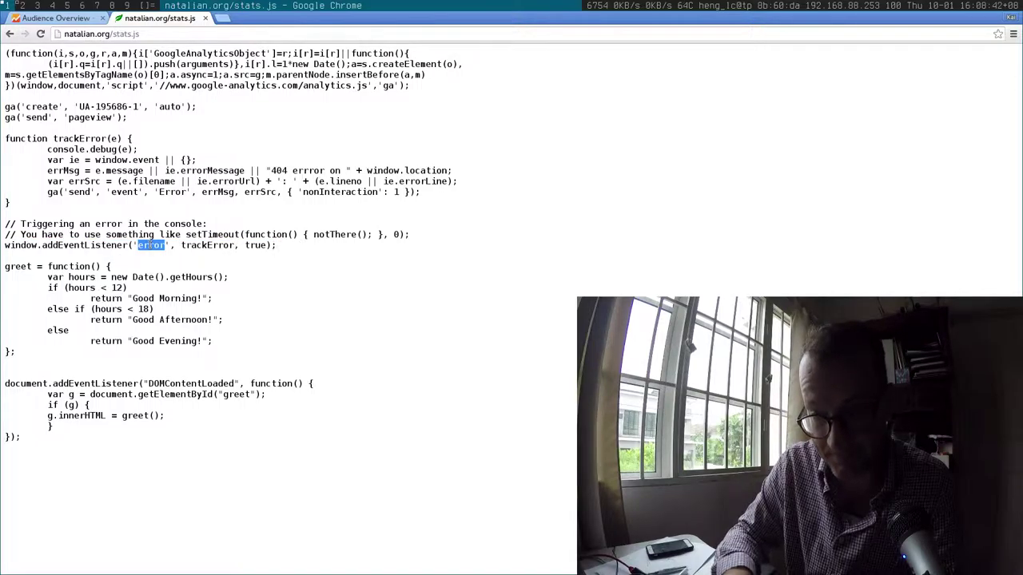
double_click(255, 245)
triple_click(256, 246)
double_click(255, 245)
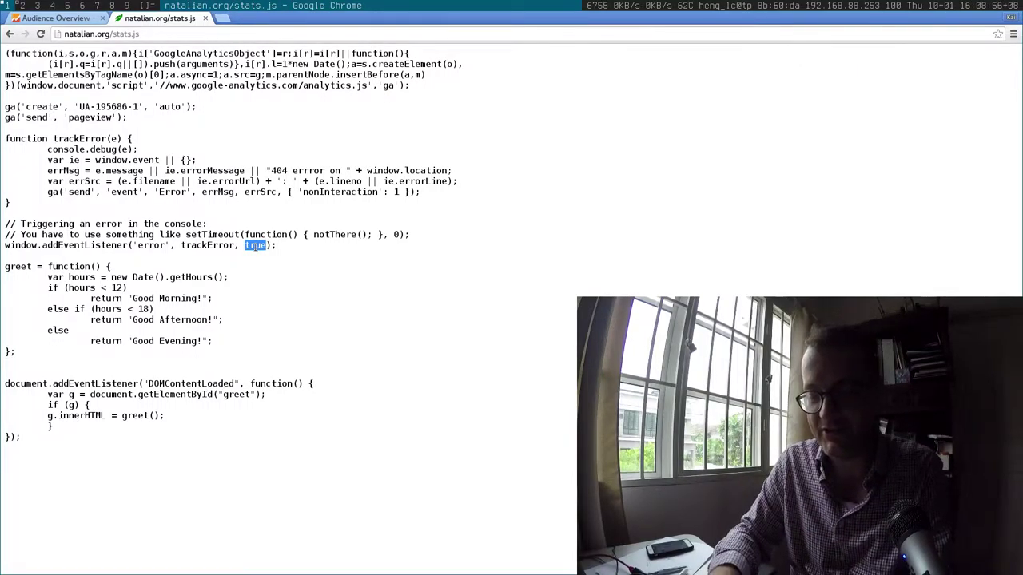
Load natalian.org in a new tab, adding and then removing a bookmark for it
key("ctrl+t")
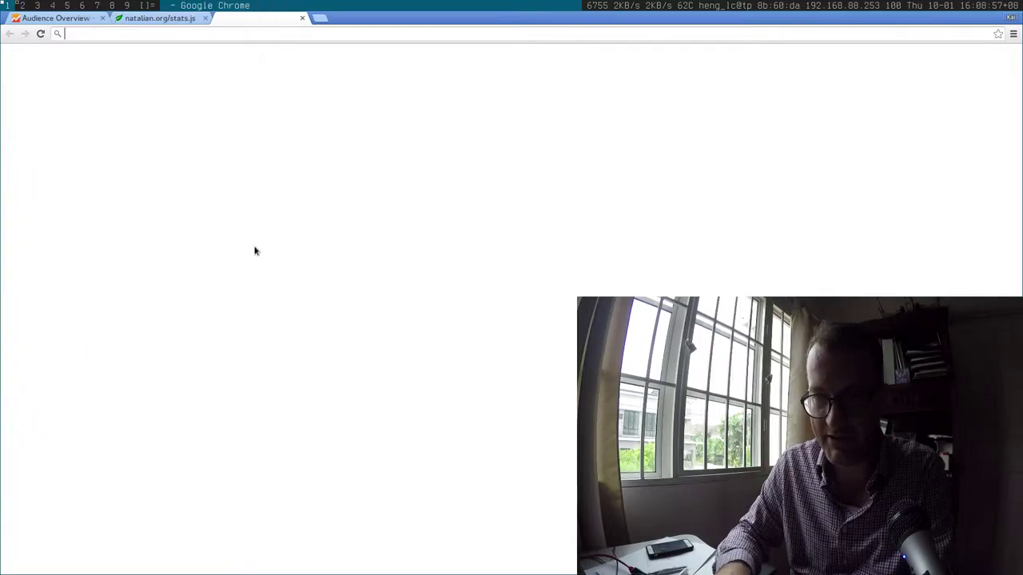
type("natalian.org")
key("Return")
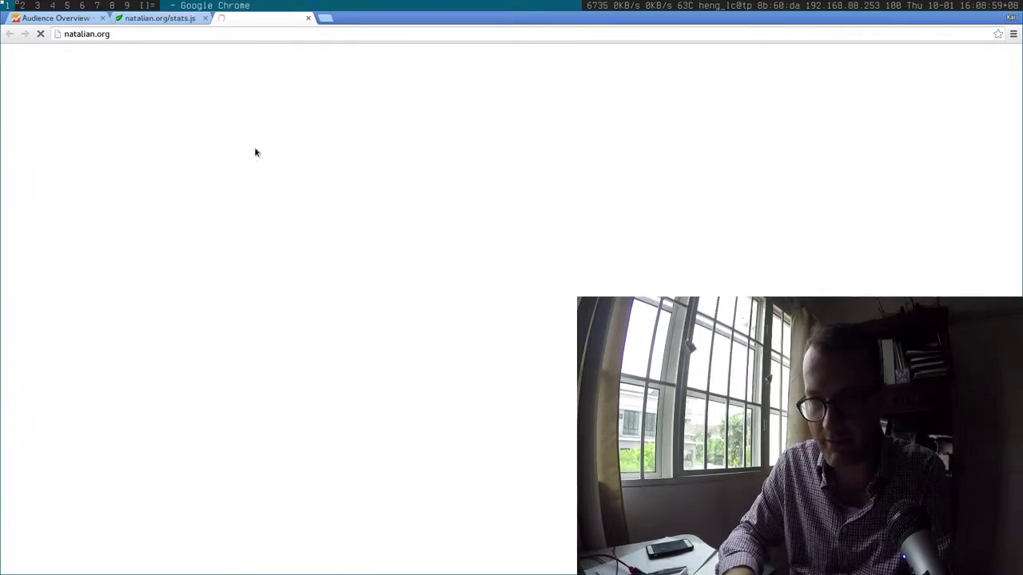
key("ctrl+d")
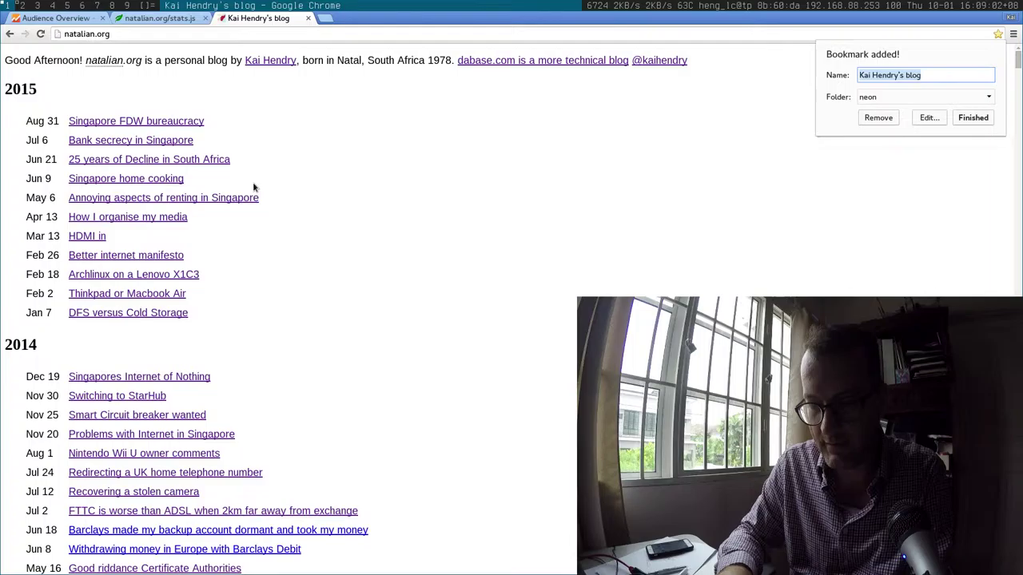
left_click(873, 119)
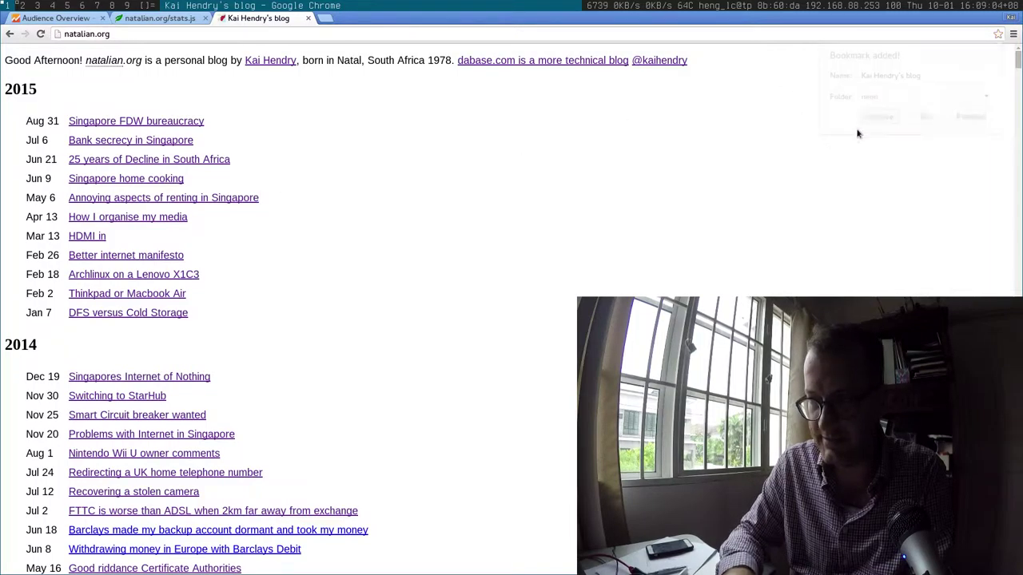
Find 'soap' on the blog page and open the Handwash soap post
key("ctrl+f")
type("soap")
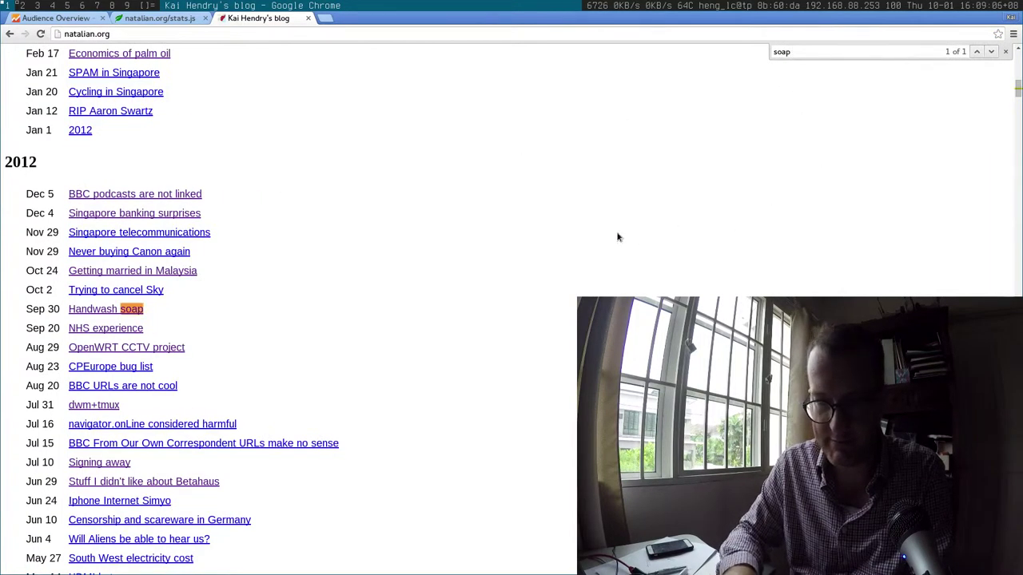
left_click(112, 311)
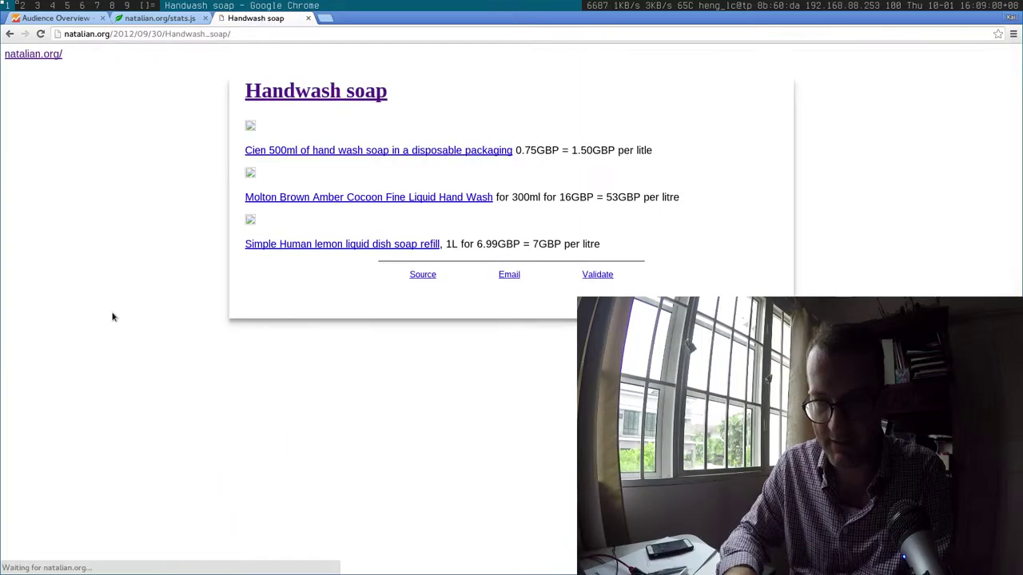
Inspect the post's 404 errors in the DevTools Console, then return to the Audience Overview tab
key("ctrl+shift+i")
key("ctrl+shift+m")
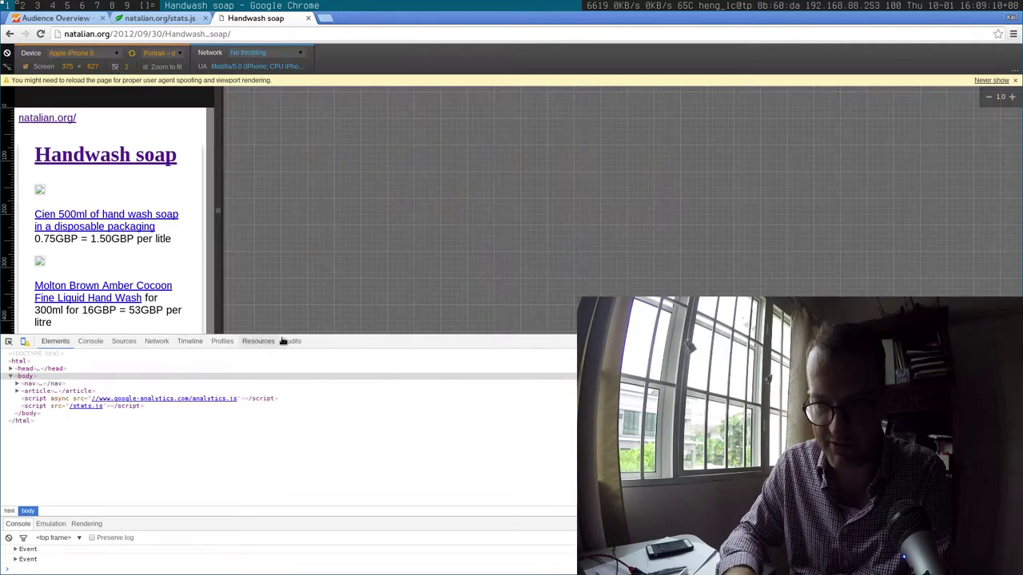
left_click(25, 341)
left_click(97, 342)
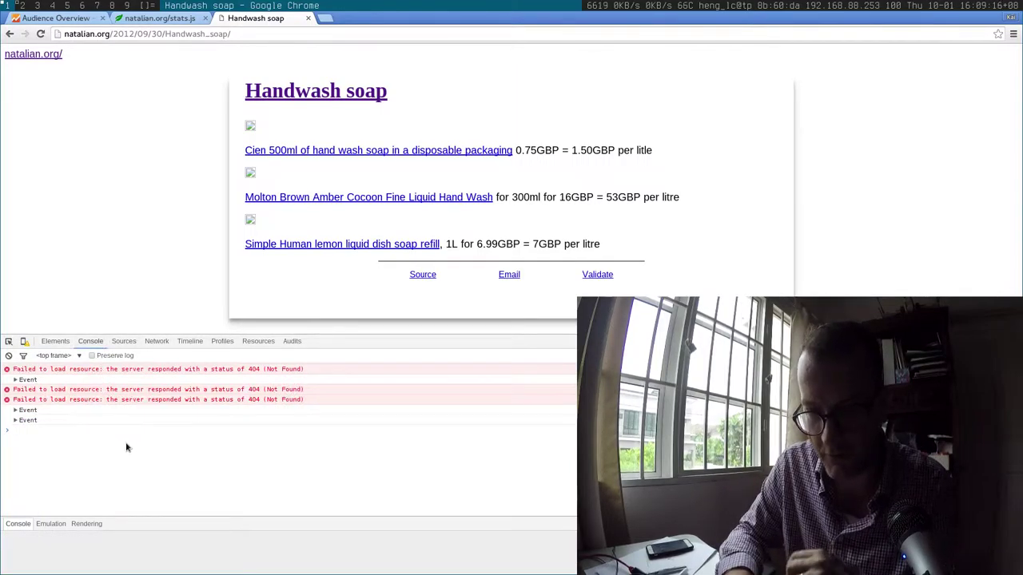
left_click(14, 422)
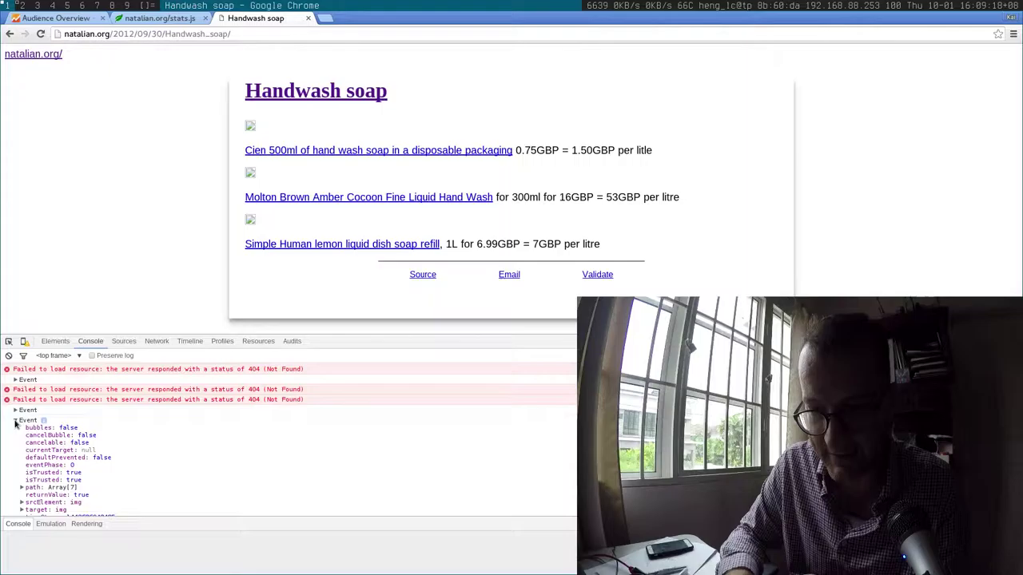
left_click(14, 421)
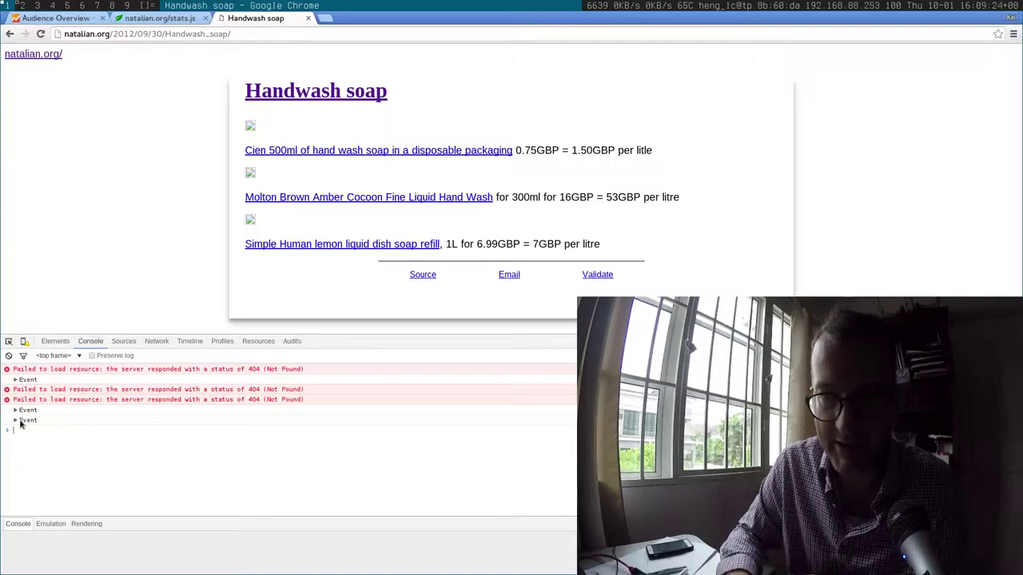
left_click(56, 18)
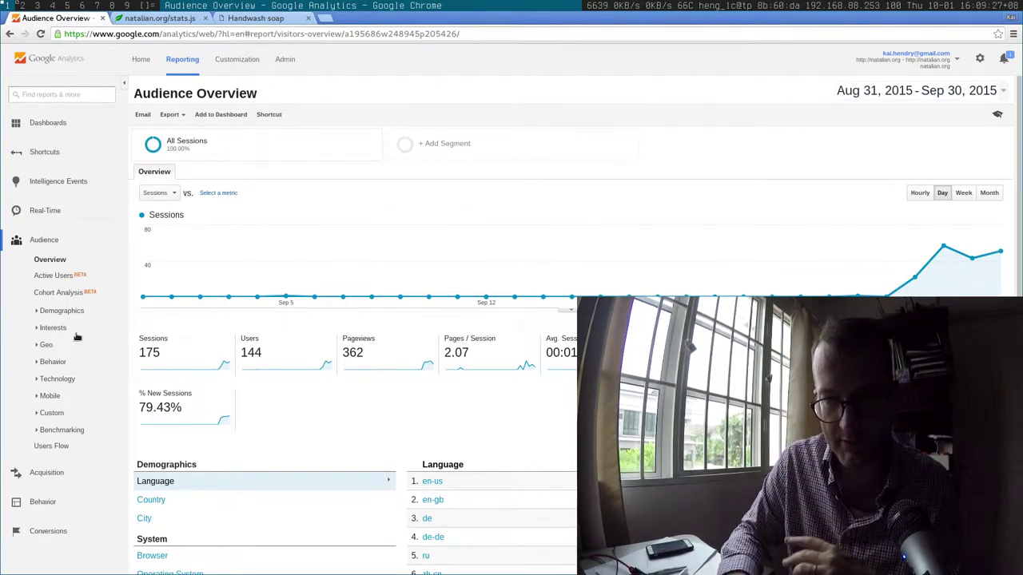
View the Real-Time Events report (one active user, no events), then expand Behavior's Events
left_click(47, 211)
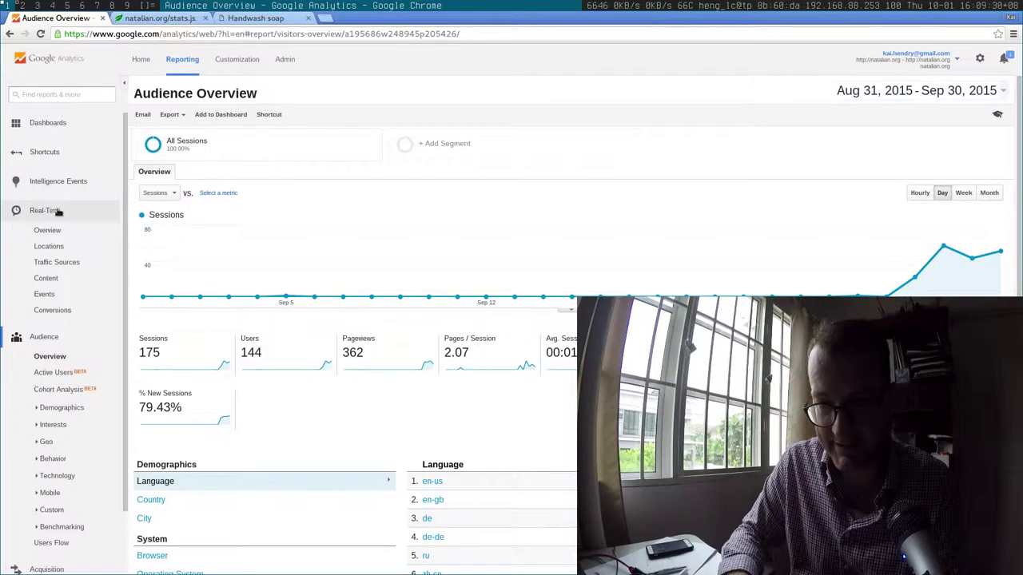
left_click(58, 295)
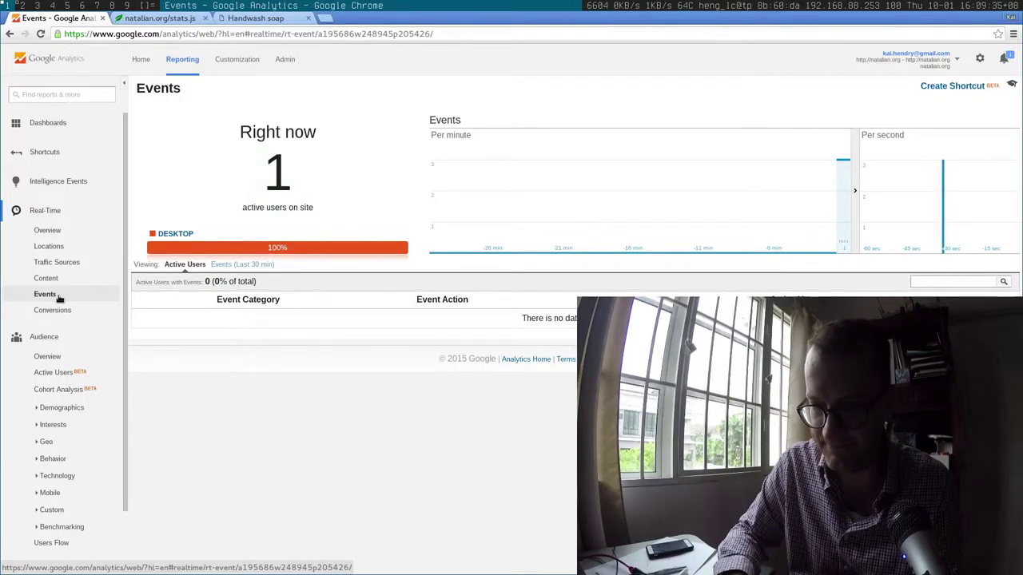
scroll(96, 320, "down", 2)
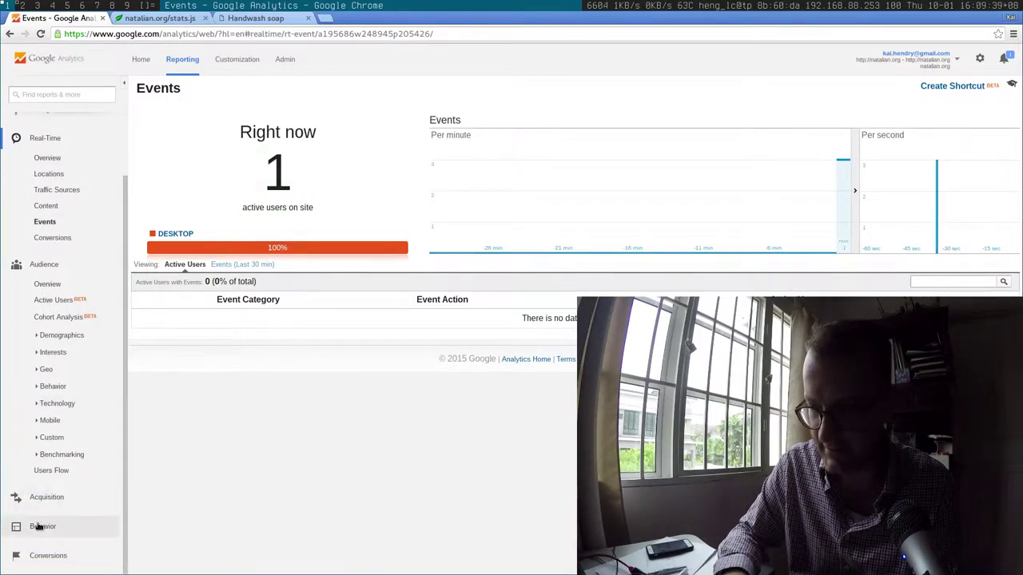
left_click(38, 527)
scroll(48, 447, "down", 4)
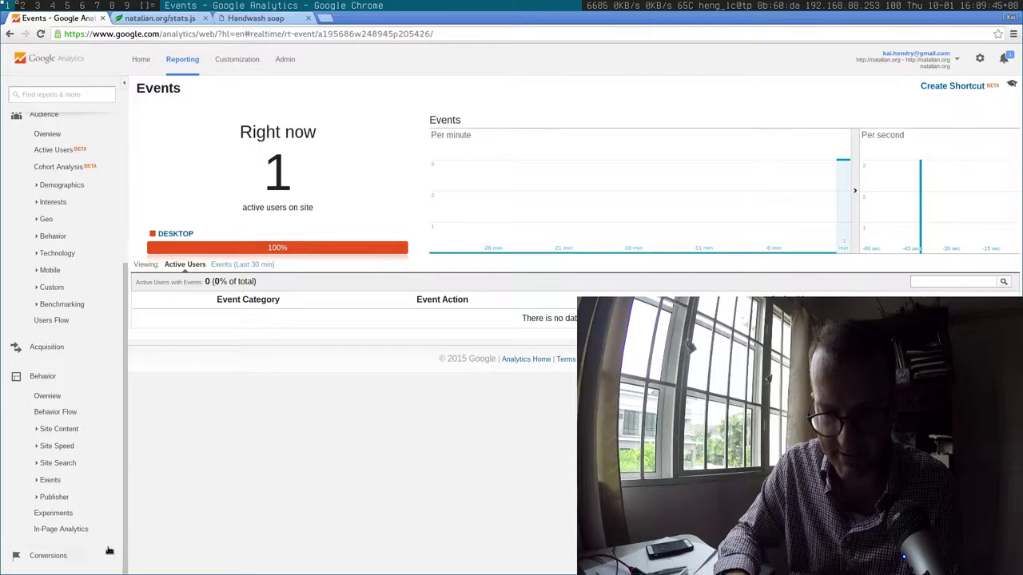
left_click(50, 480)
Open the Events Overview and drill into the Error event category
left_click(61, 496)
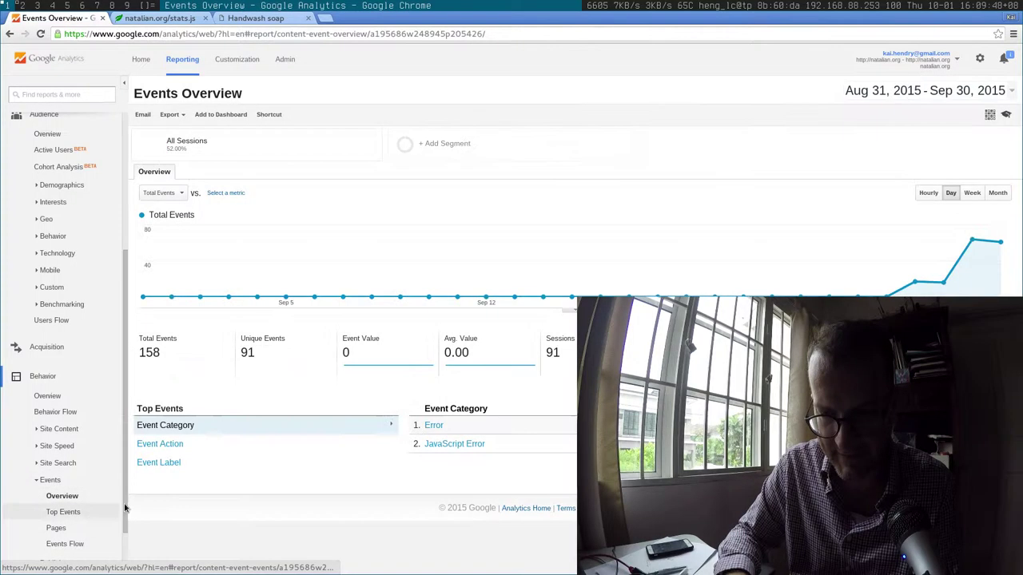
left_click_drag(124, 508, 128, 540)
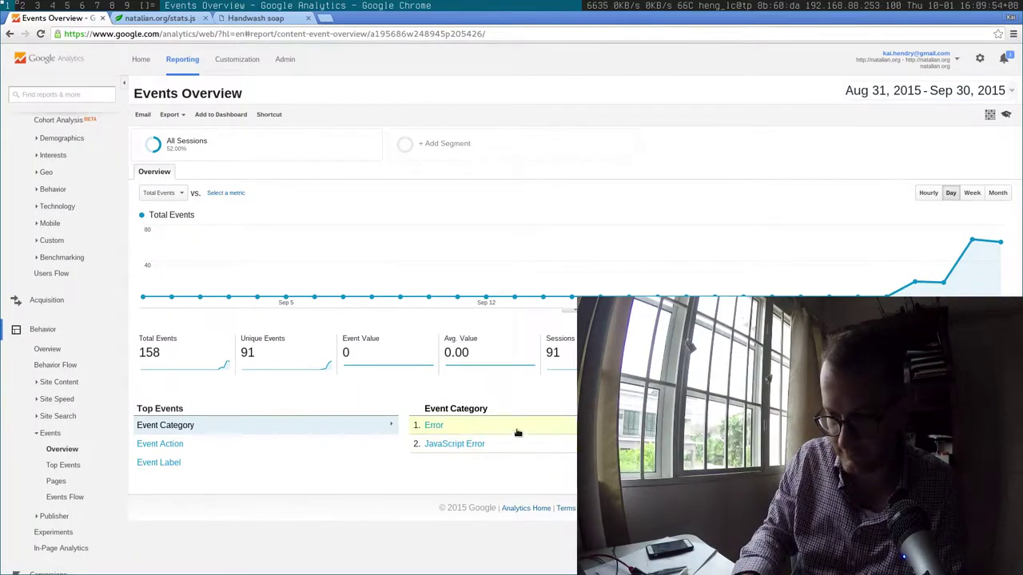
left_click(447, 424)
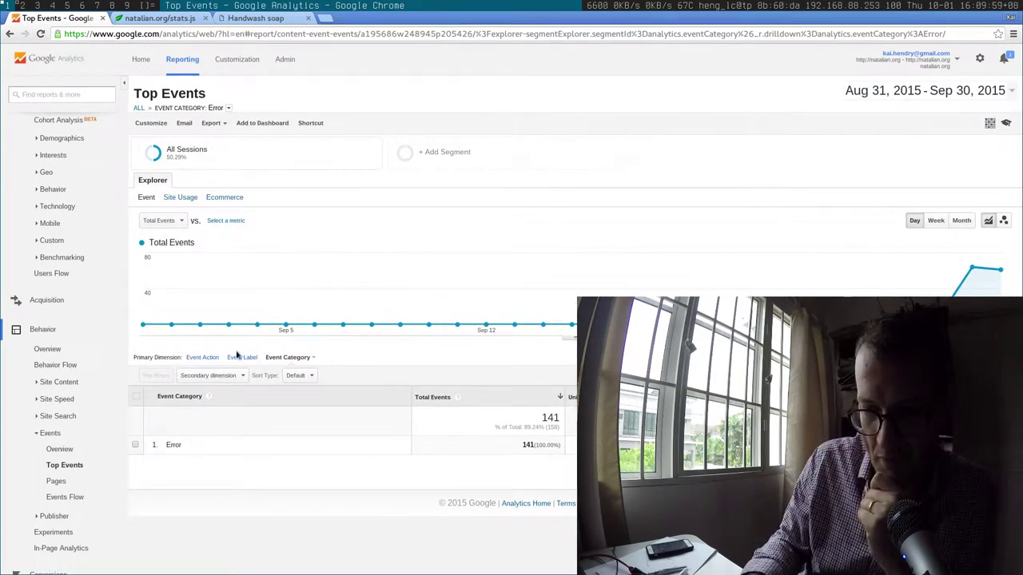
Show the Event Pages report of natalian.org pages that fired error events
left_click(61, 484)
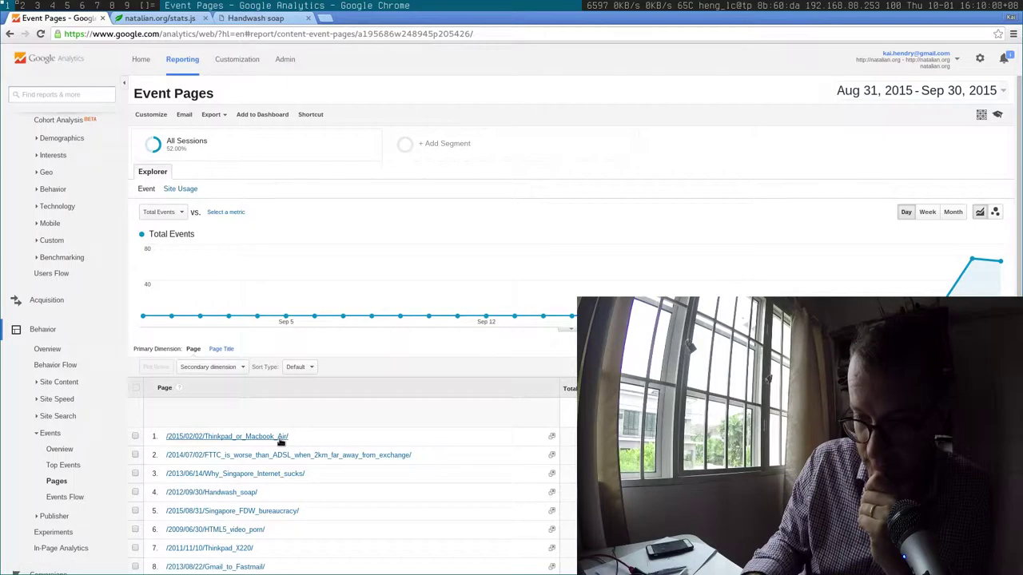
scroll(407, 360, "down", 3)
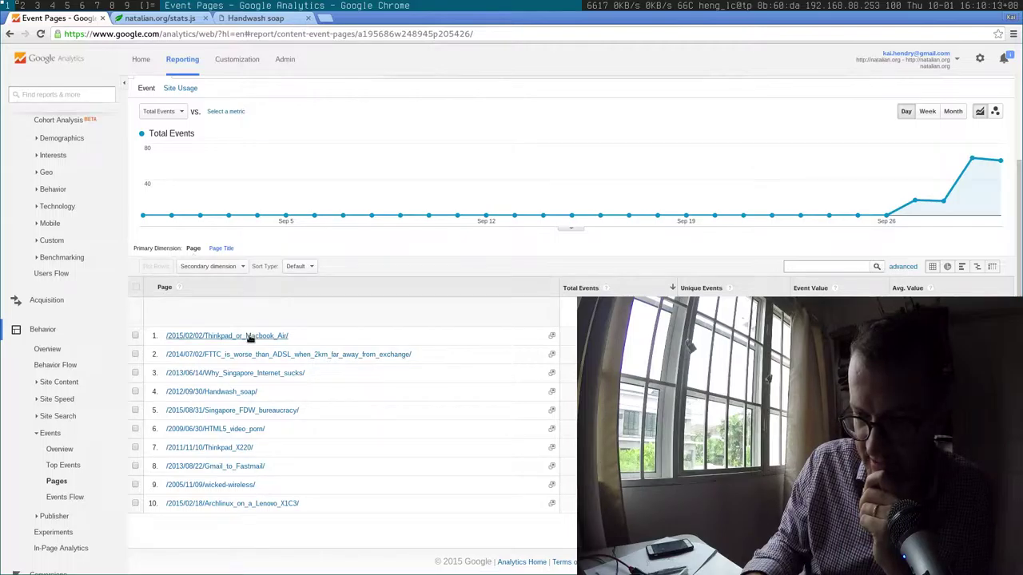
left_click(59, 435)
left_click(52, 479)
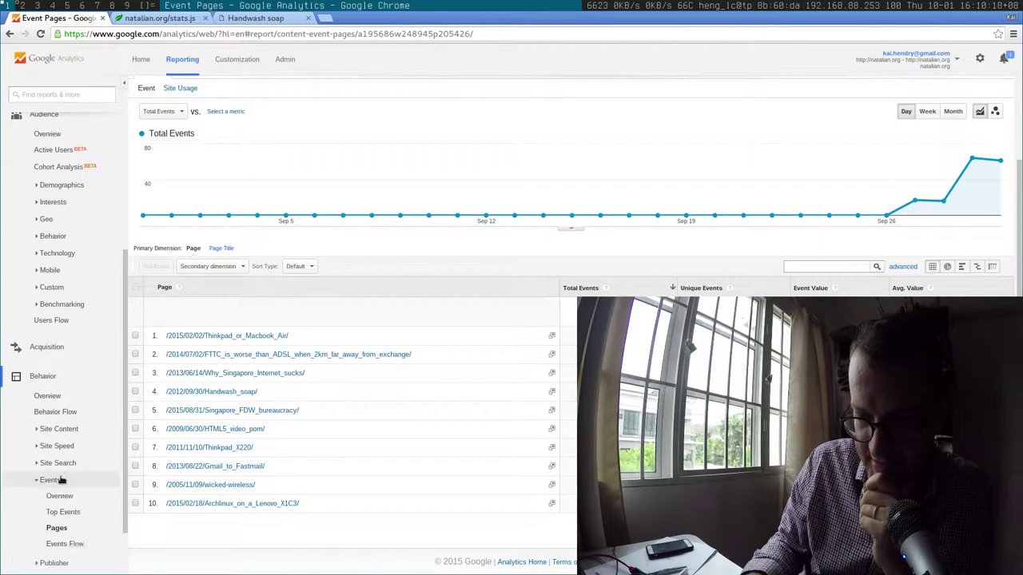
Break the Events Overview down by Event Action to list Uncaught TypeError and 404 errors
left_click(61, 496)
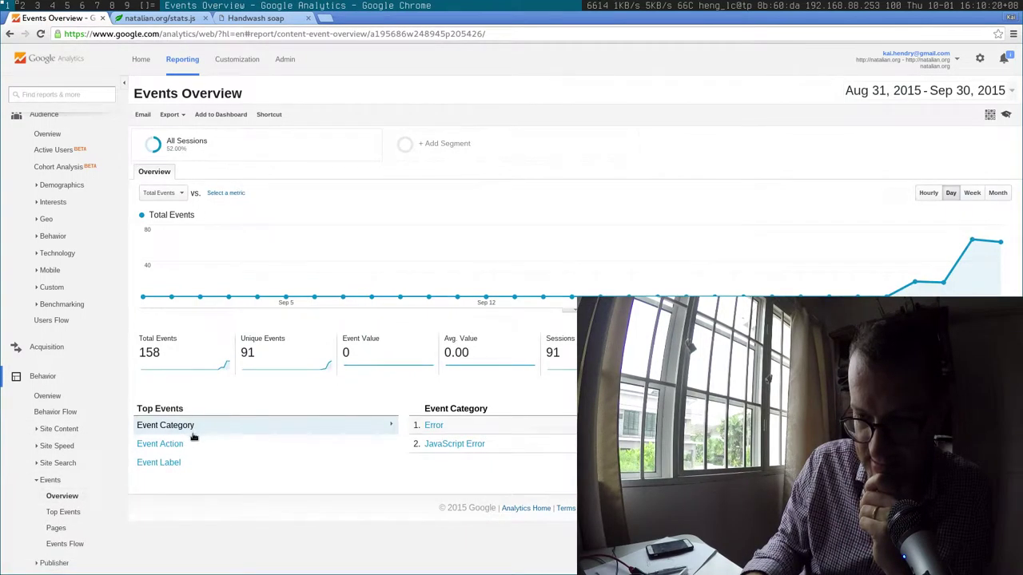
left_click(179, 445)
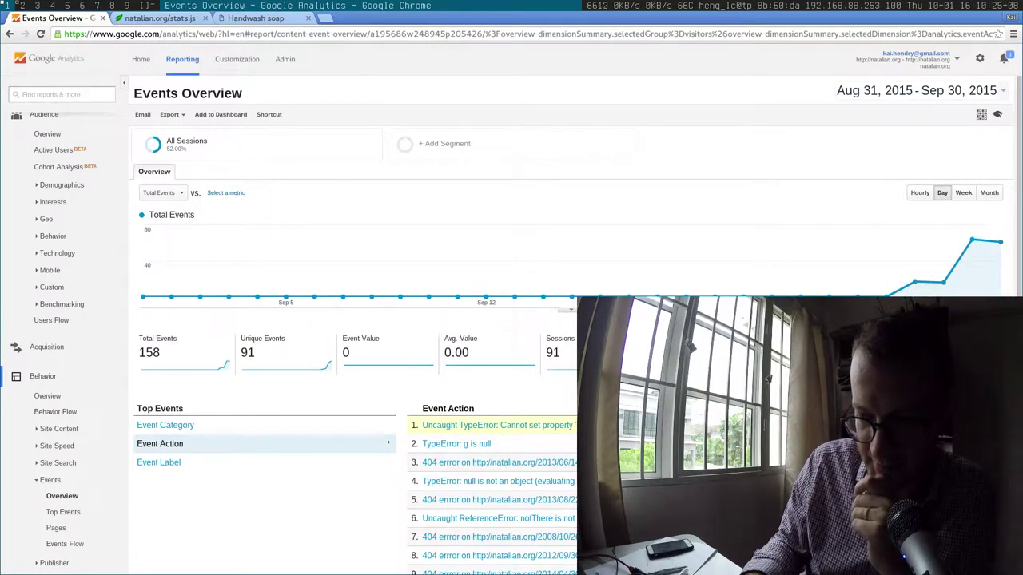
scroll(576, 320, "down", 2)
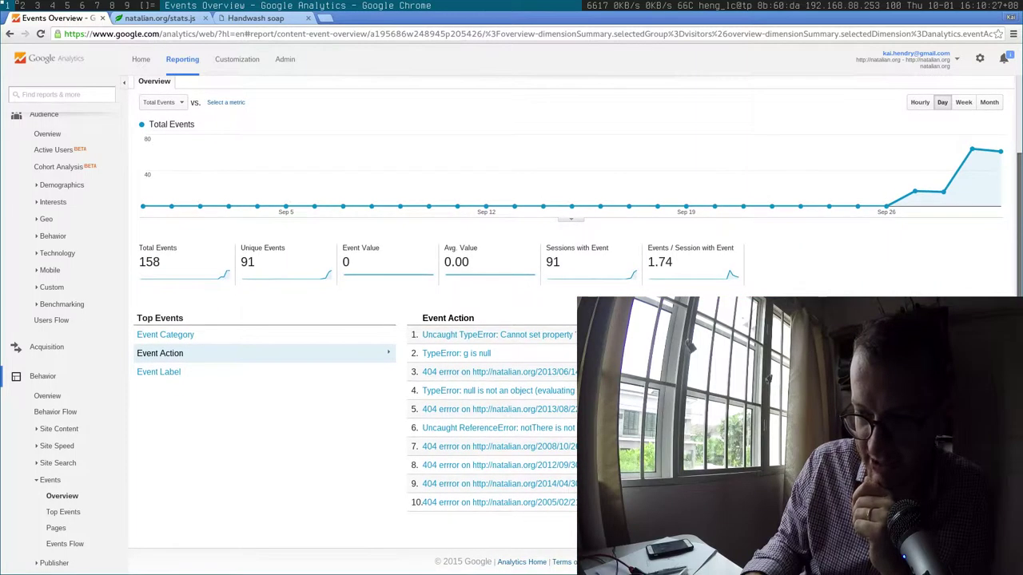